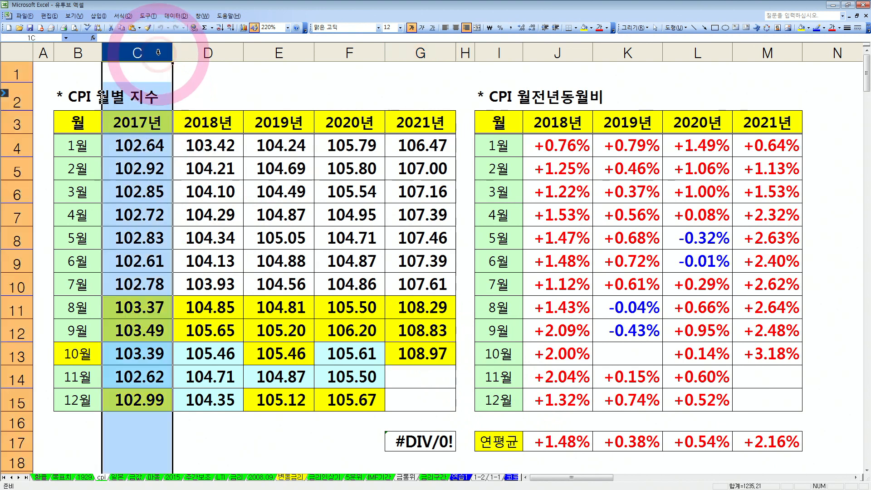
# Review the monthly CPI index columns for 2018 through 2021, including the October and November 2021 cells
pyautogui.click(205, 53)
pyautogui.click(269, 53)
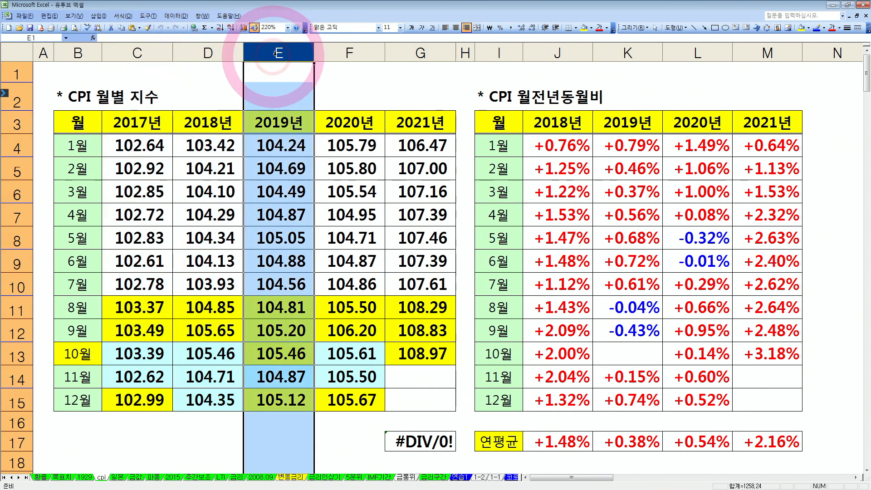
pyautogui.click(352, 52)
pyautogui.click(423, 51)
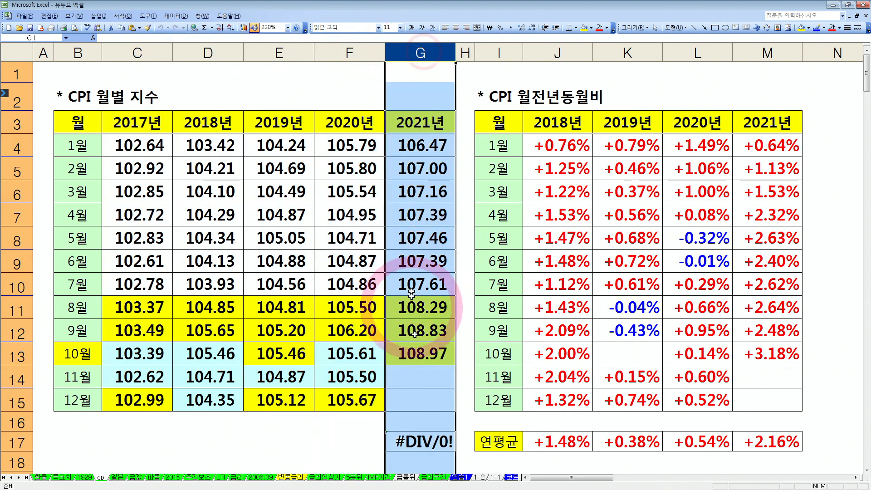
pyautogui.click(428, 353)
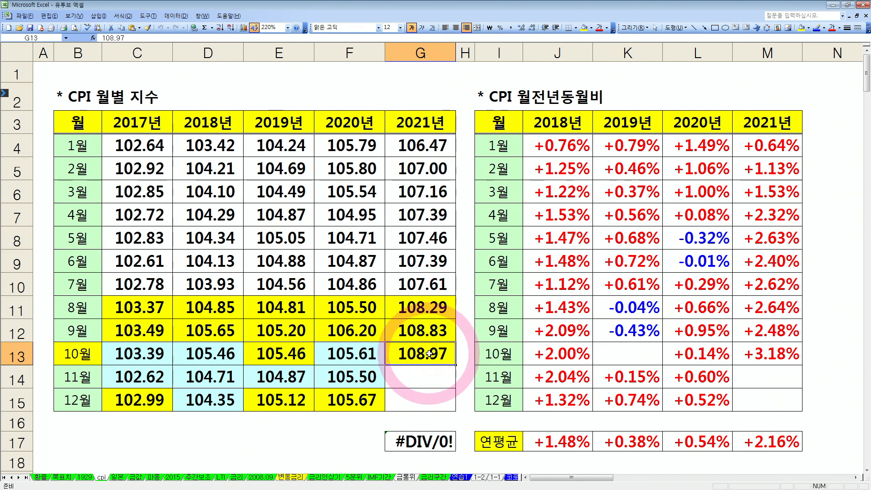
pyautogui.click(425, 370)
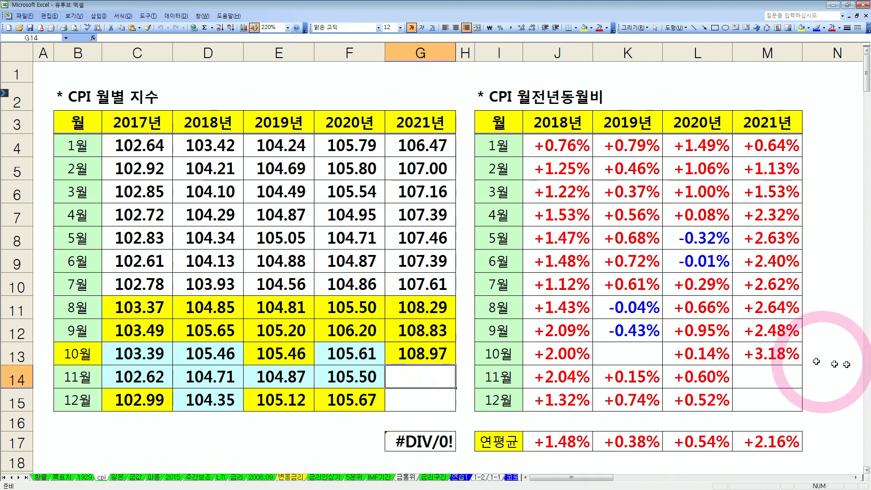
# Review the 2021 year-on-year CPI rates in column M from January through November
pyautogui.click(755, 359)
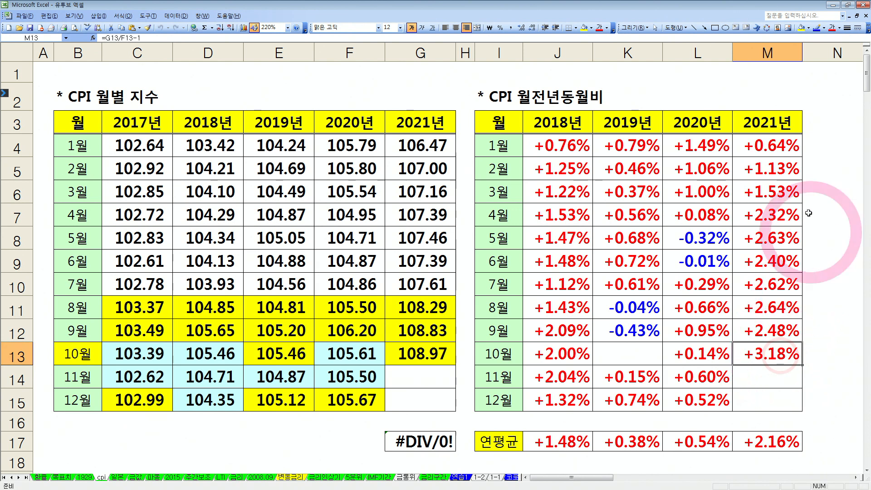
pyautogui.click(792, 148)
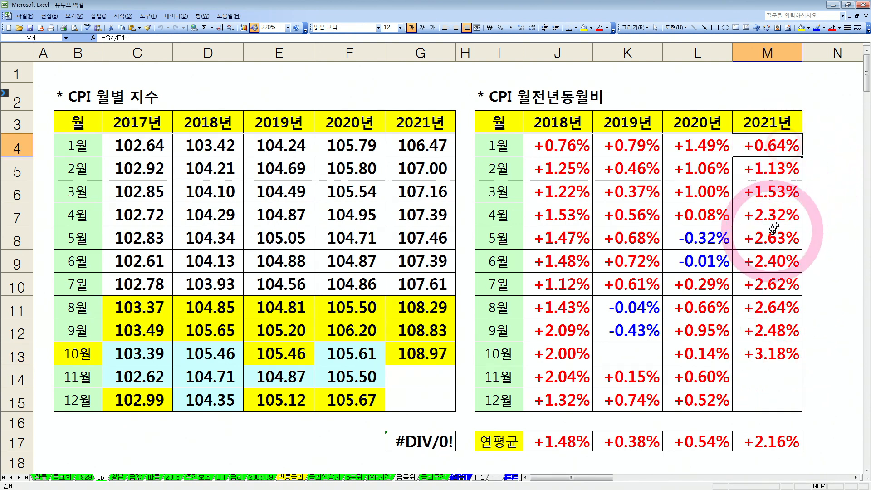
pyautogui.moveTo(774, 143); pyautogui.dragTo(778, 319)
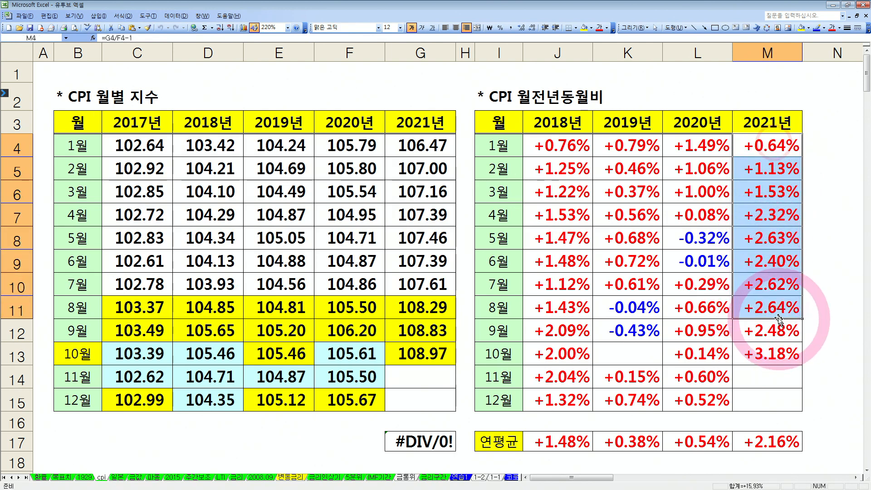
pyautogui.click(768, 282)
pyautogui.click(768, 258)
pyautogui.click(766, 239)
pyautogui.moveTo(766, 238); pyautogui.dragTo(754, 323)
pyautogui.click(762, 354)
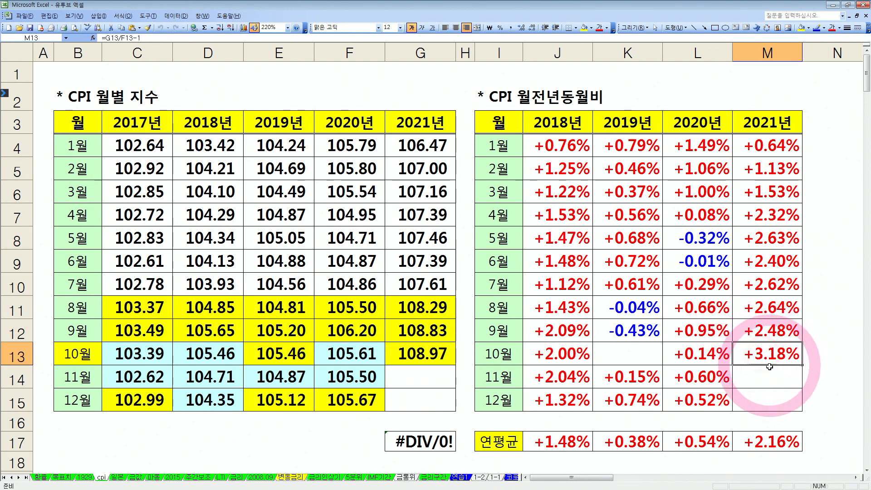
pyautogui.click(768, 381)
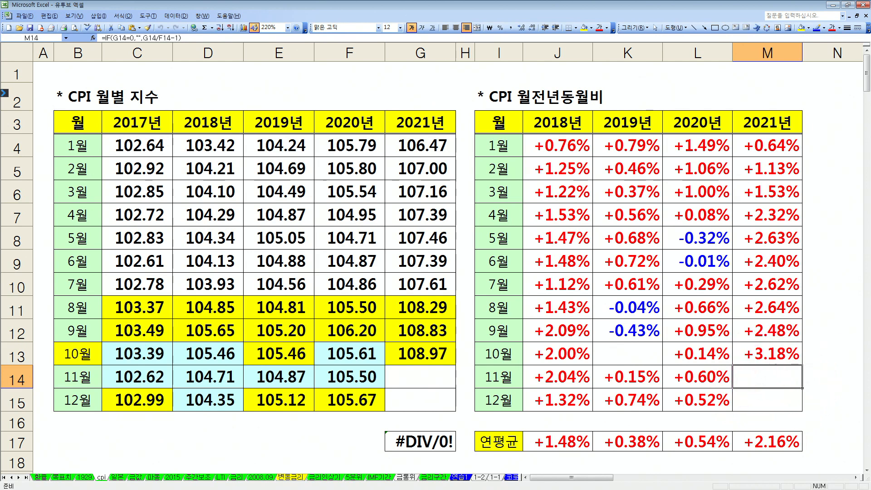
# Consult the news article for the November 2021 CPI and enter 109.41 in cell G14 of the index table
pyautogui.hotkey('alt', 'Tab')
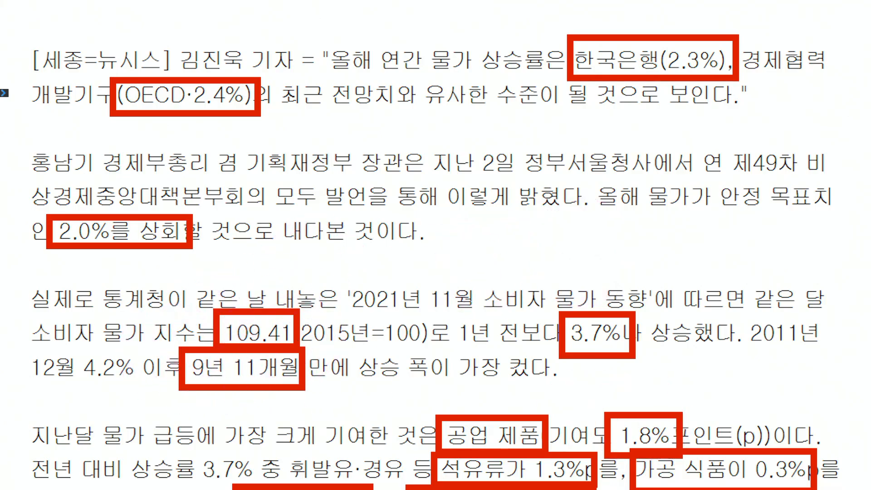
pyautogui.hotkey('alt', 'Tab')
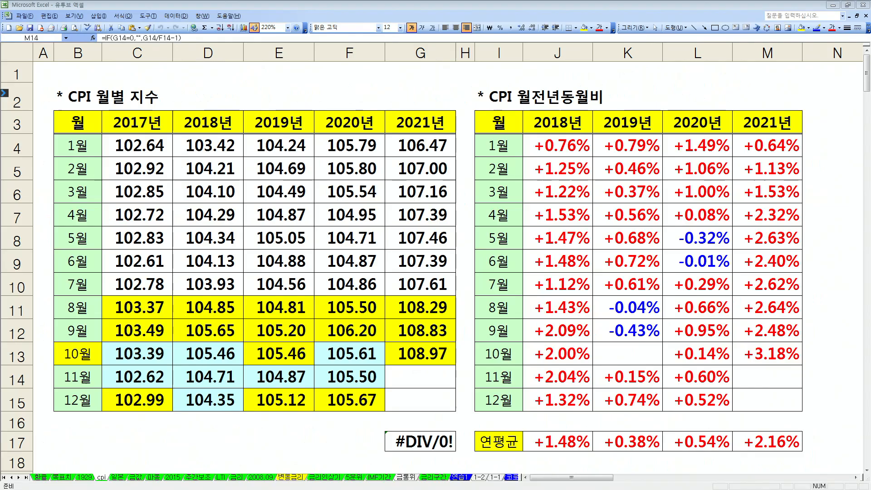
pyautogui.click(426, 376)
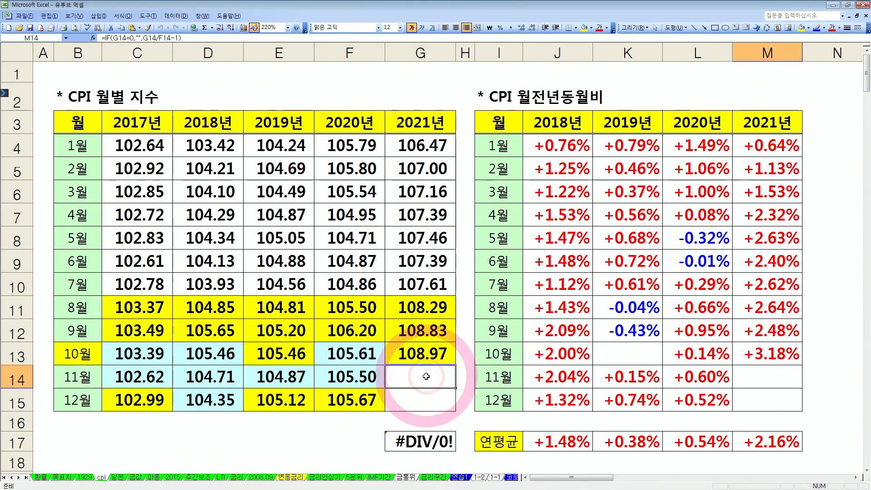
pyautogui.click(766, 380)
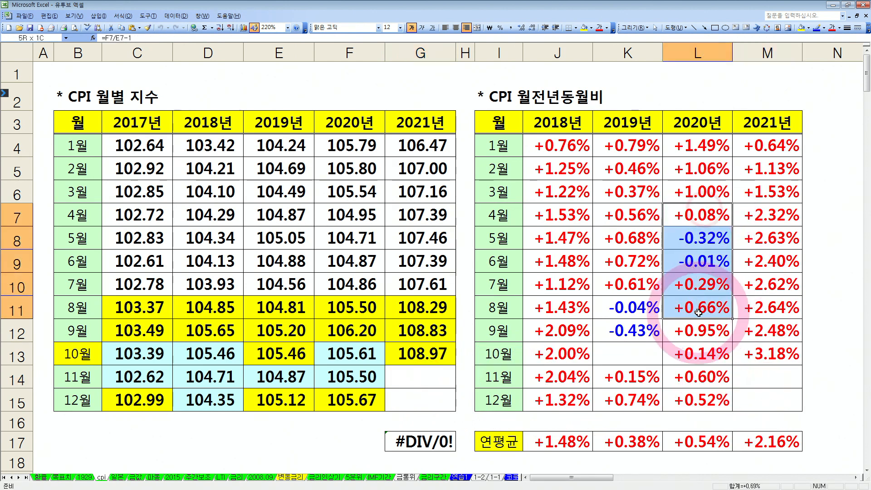
pyautogui.click(402, 372)
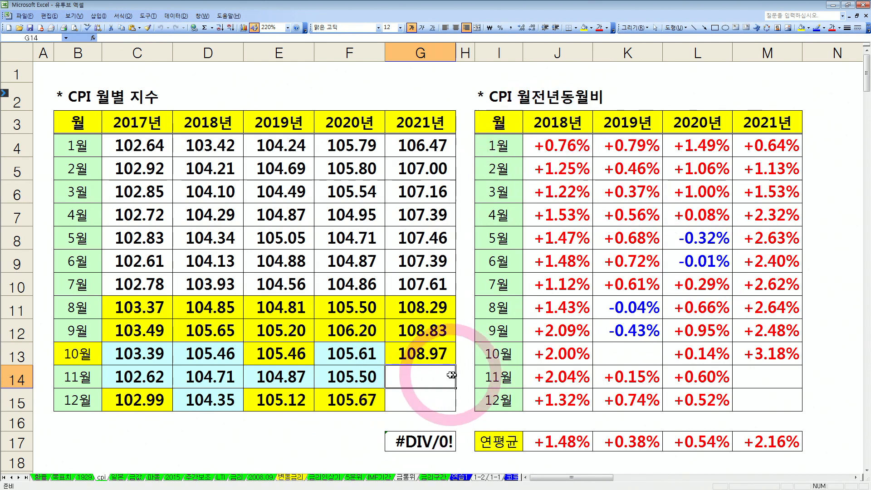
pyautogui.write('109.')
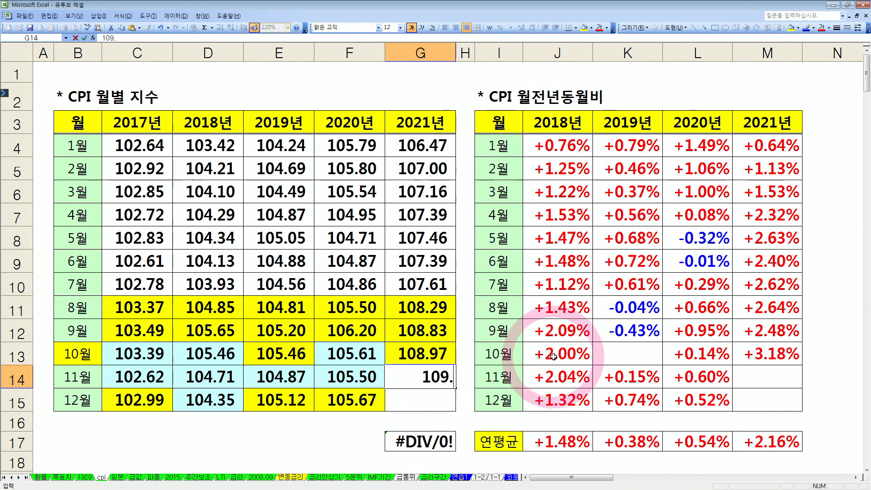
pyautogui.write('41')
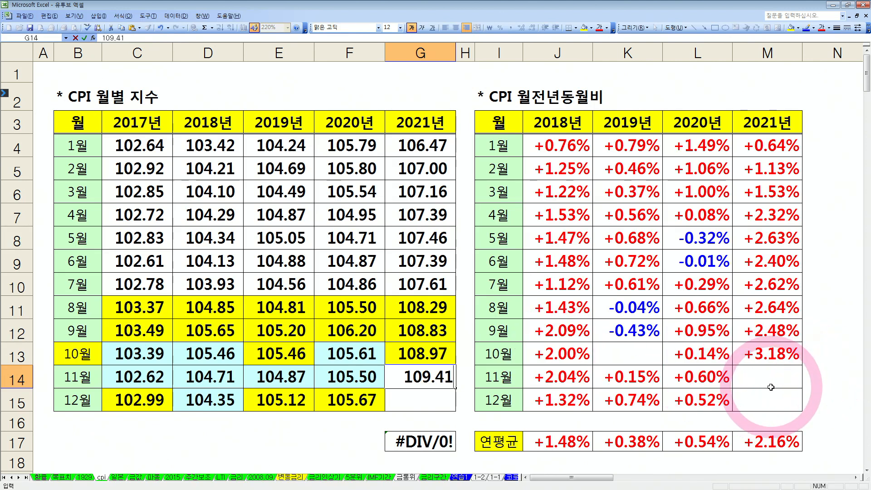
pyautogui.press('Return')
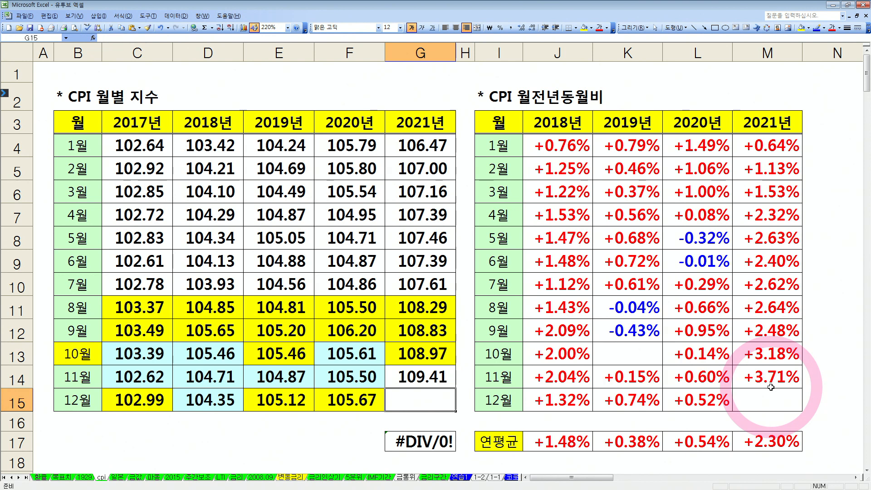
# Undo the November 2021 index entry and restore 109.41 in cell G14
pyautogui.hotkey('ctrl', 'z')
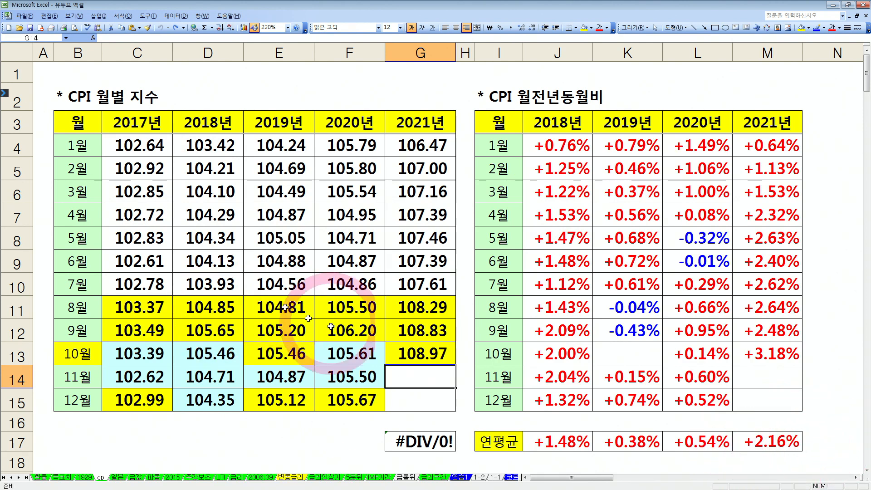
pyautogui.write('109.41')
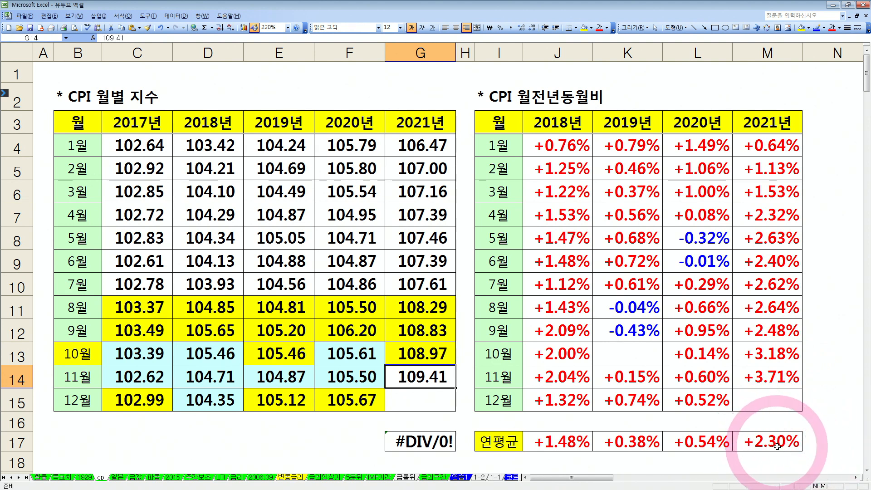
# Compare the October to December index values of earlier years with 2021, and inspect the 2021 December rate and annual average formulas
pyautogui.click(423, 399)
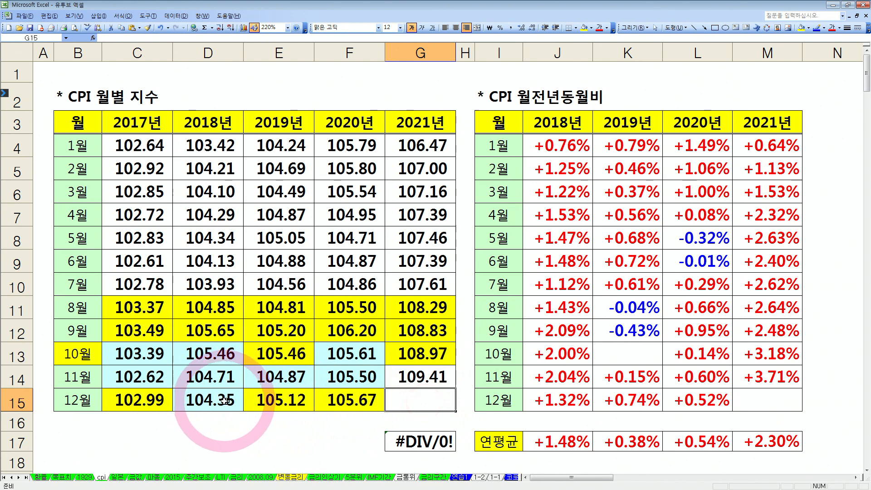
pyautogui.moveTo(225, 401); pyautogui.dragTo(361, 396)
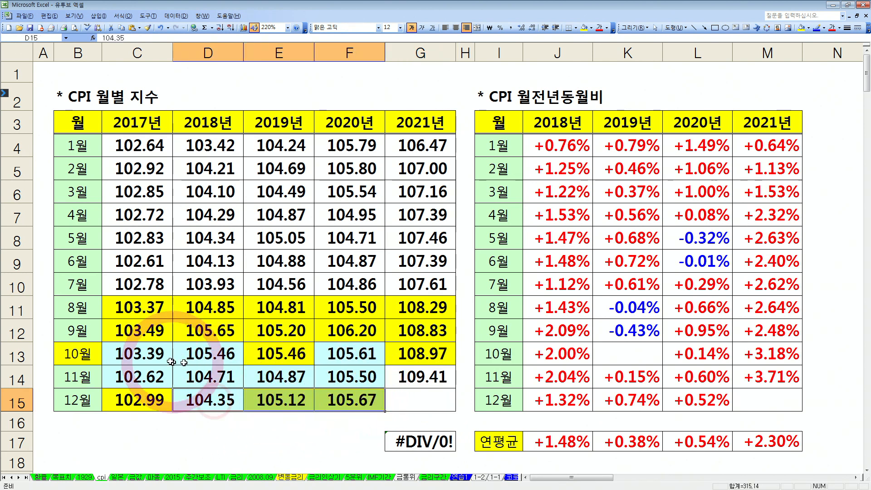
pyautogui.moveTo(134, 356); pyautogui.dragTo(353, 374)
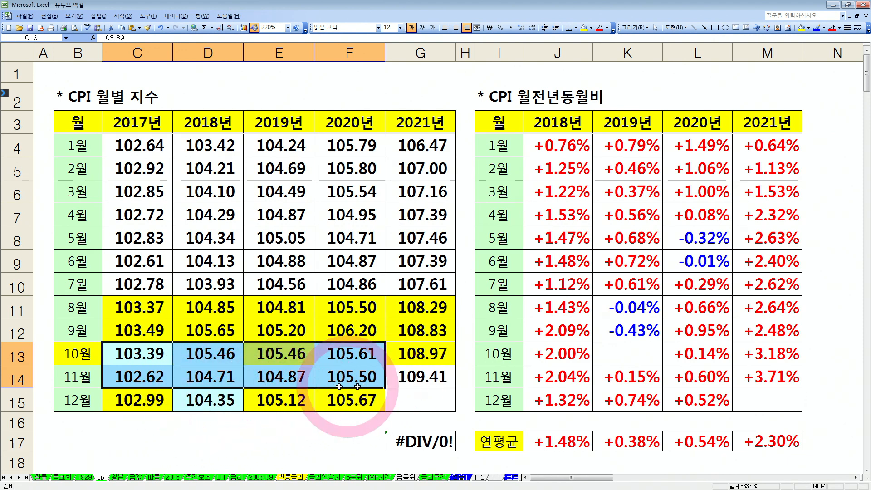
pyautogui.click(442, 413)
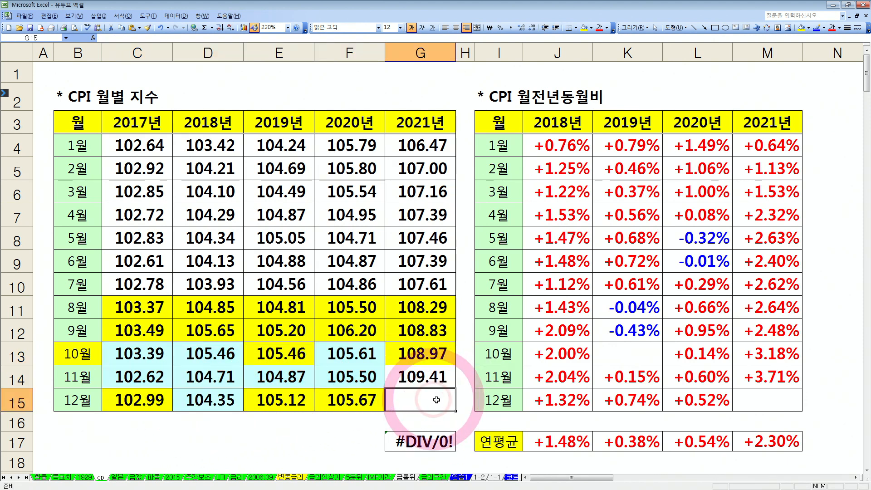
pyautogui.click(440, 381)
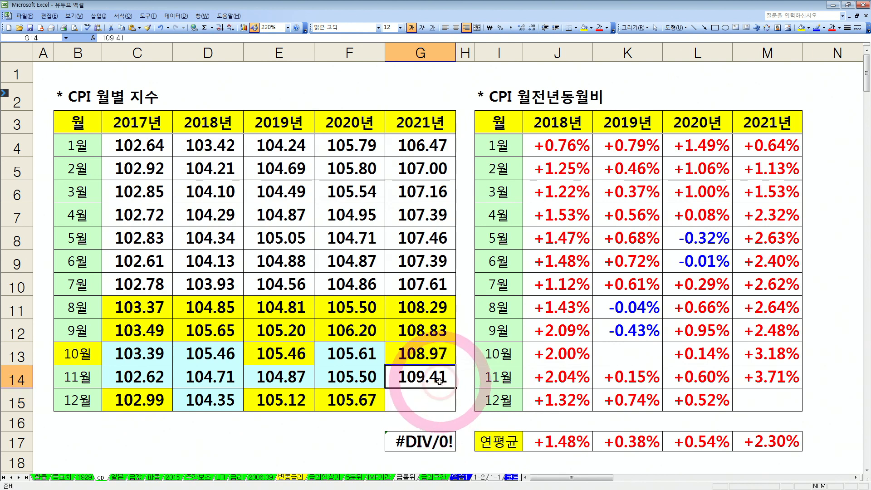
pyautogui.click(433, 396)
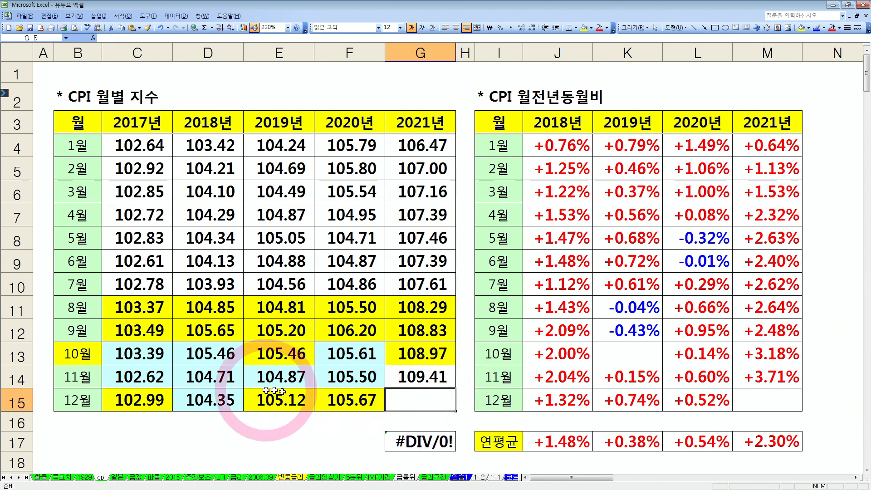
pyautogui.moveTo(213, 400); pyautogui.dragTo(375, 406)
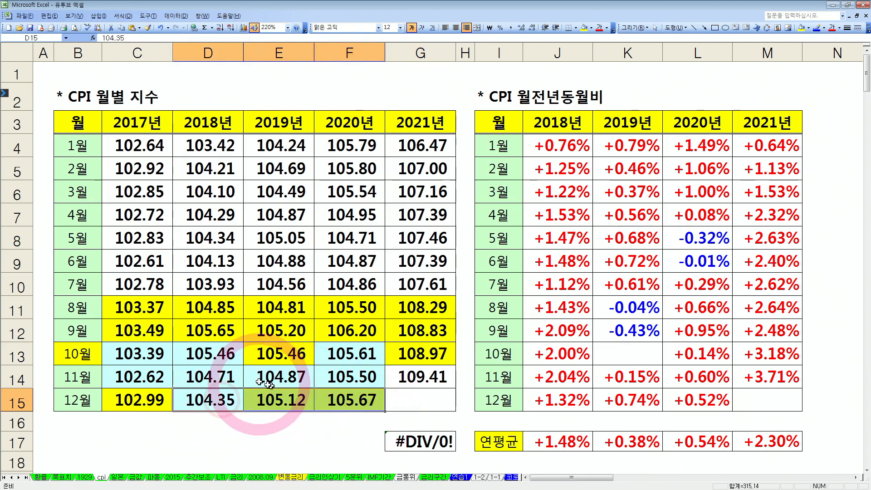
pyautogui.moveTo(214, 377); pyautogui.dragTo(421, 398)
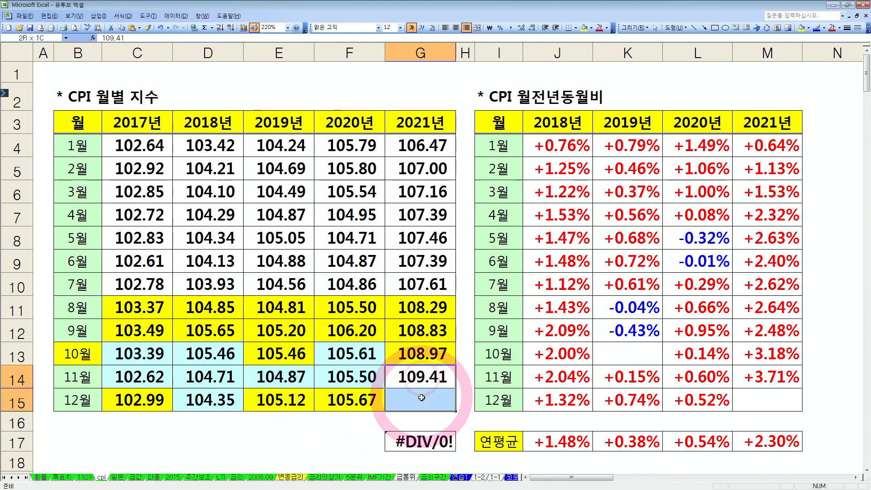
pyautogui.click(421, 398)
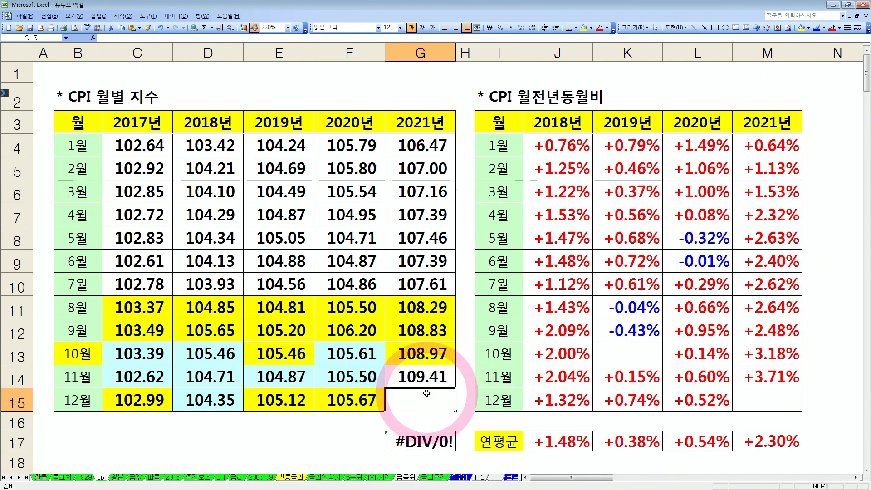
pyautogui.click(778, 404)
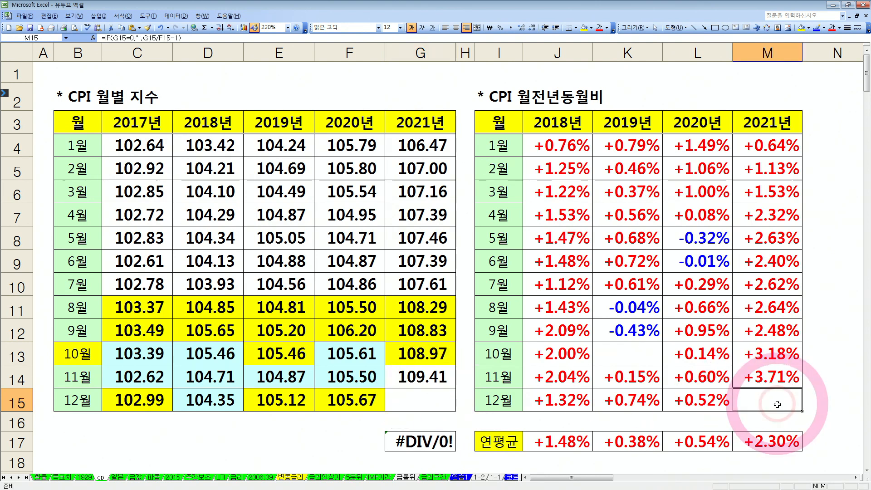
pyautogui.click(776, 437)
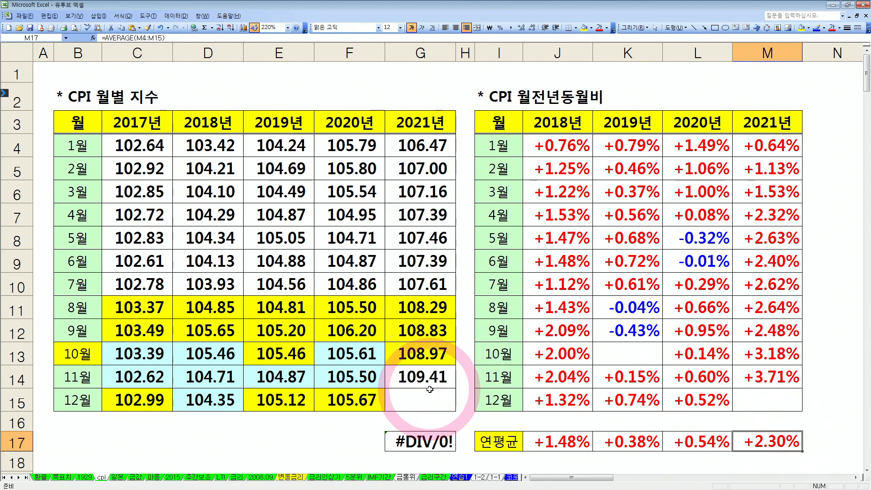
# Estimate the December 2021 index in cell G15 with the formula =G14*AVERAGE(D15:F15)/AVERAGE(D14:F14)
pyautogui.click(421, 407)
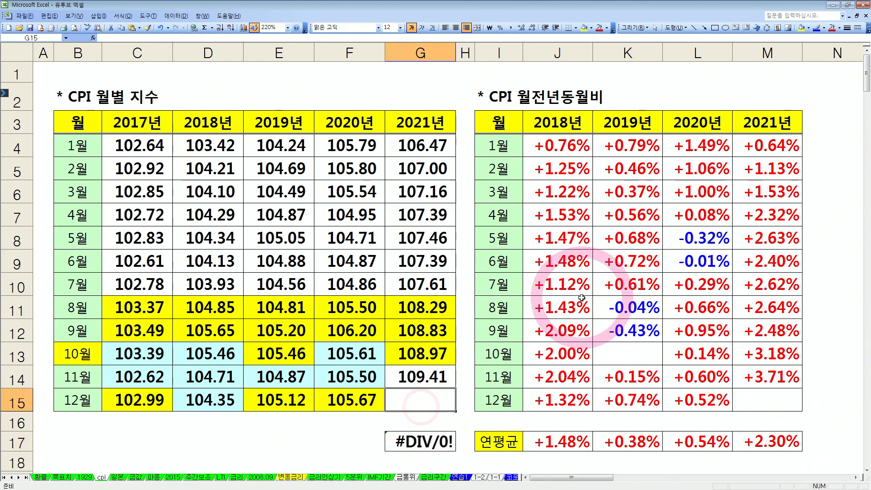
pyautogui.write('=')
pyautogui.click(428, 383)
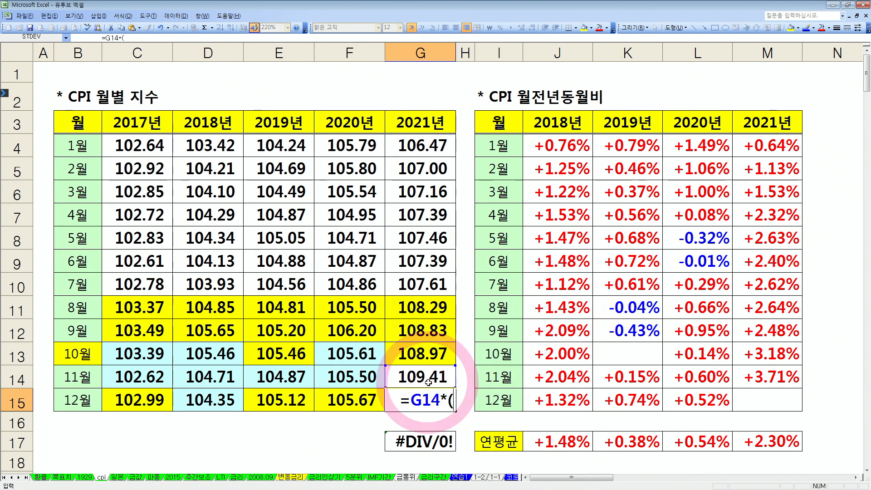
pyautogui.write('*av')
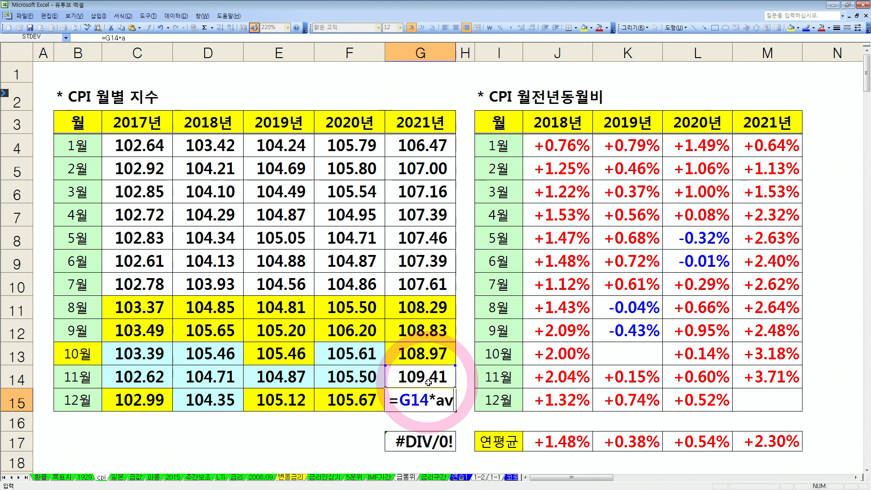
pyautogui.write('erage(')
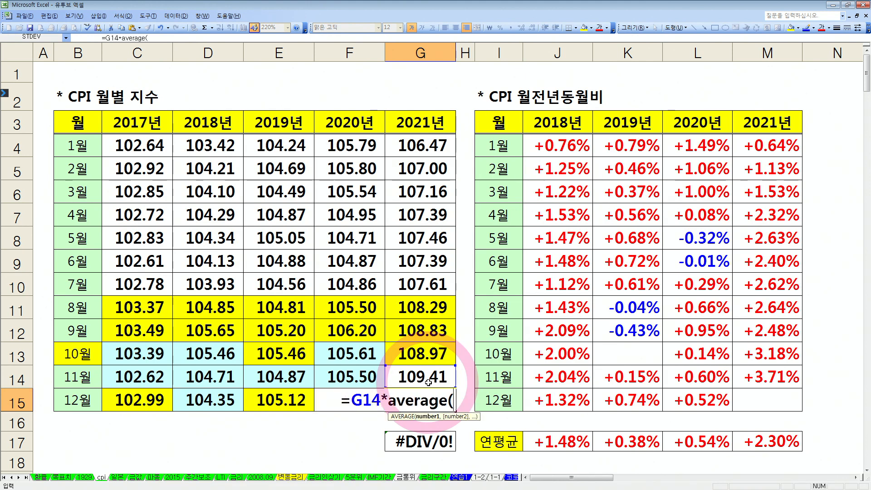
pyautogui.moveTo(213, 401); pyautogui.dragTo(313, 399)
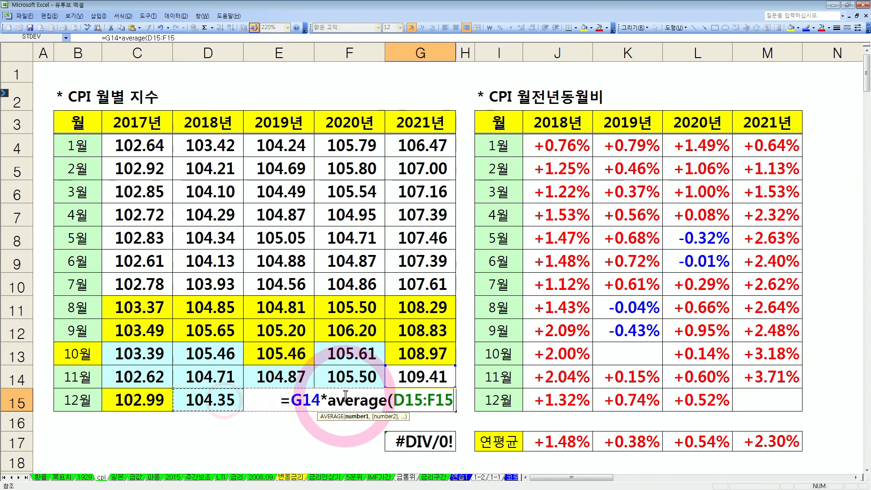
pyautogui.write(')/')
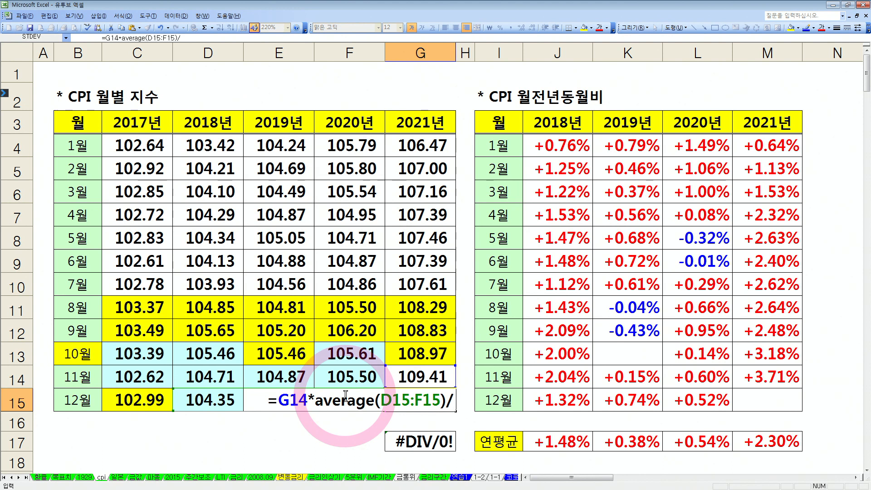
pyautogui.write('average')
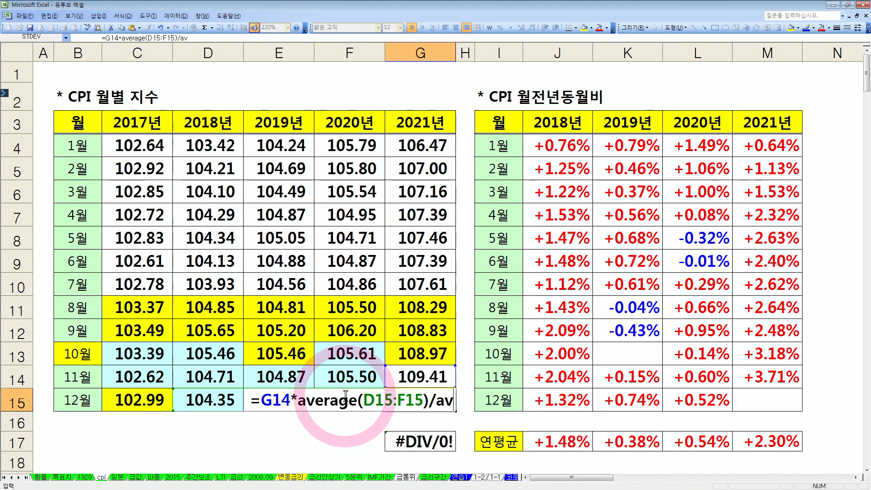
pyautogui.write('(')
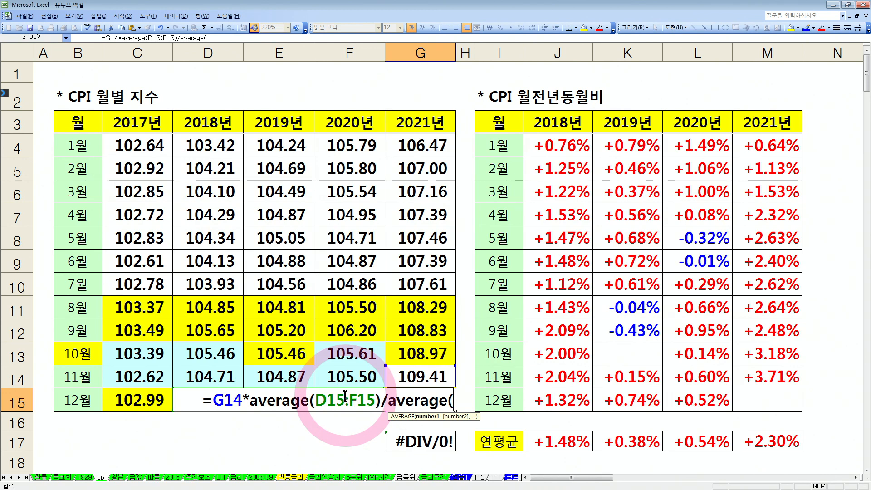
pyautogui.moveTo(187, 375); pyautogui.dragTo(329, 373)
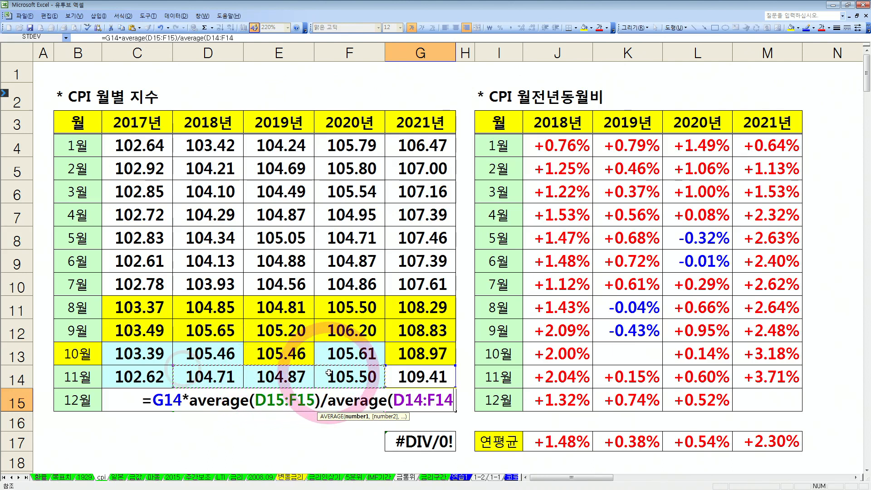
pyautogui.write(')')
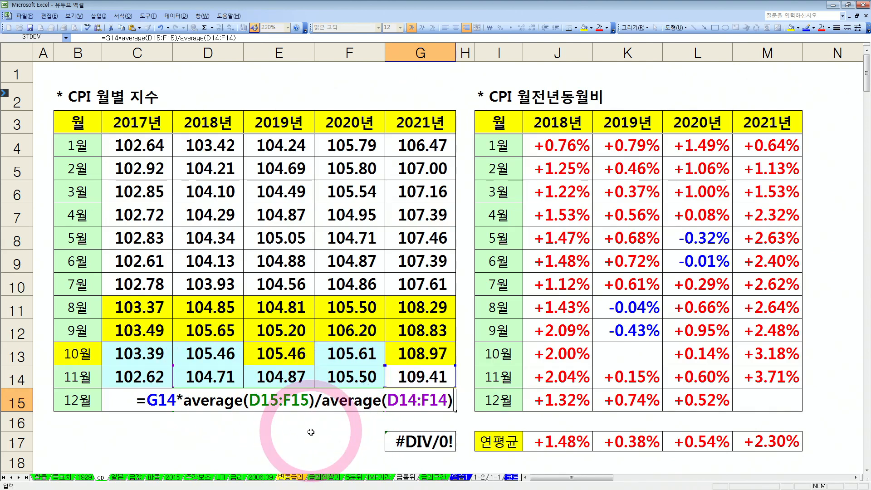
pyautogui.press('Return')
pyautogui.click(415, 405)
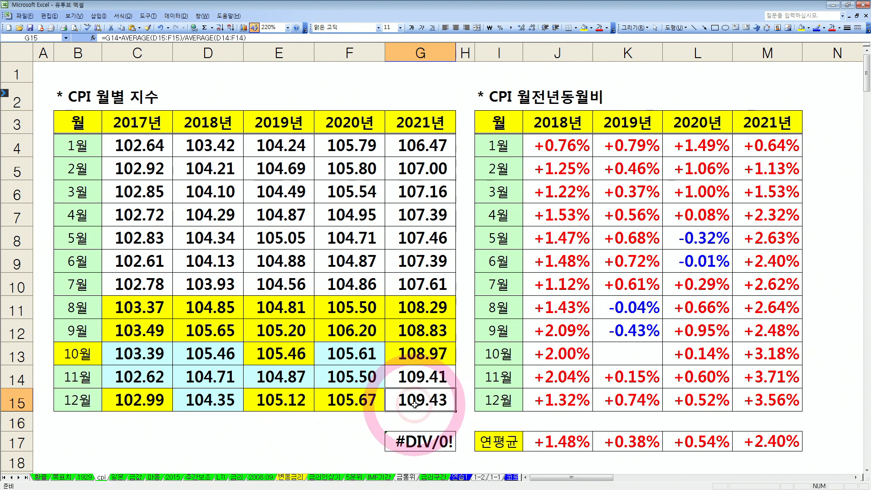
# Compare the November and December 2021 indices with December 2020, and inspect the December year-on-year rate and annual average in column M
pyautogui.moveTo(443, 377); pyautogui.dragTo(440, 395)
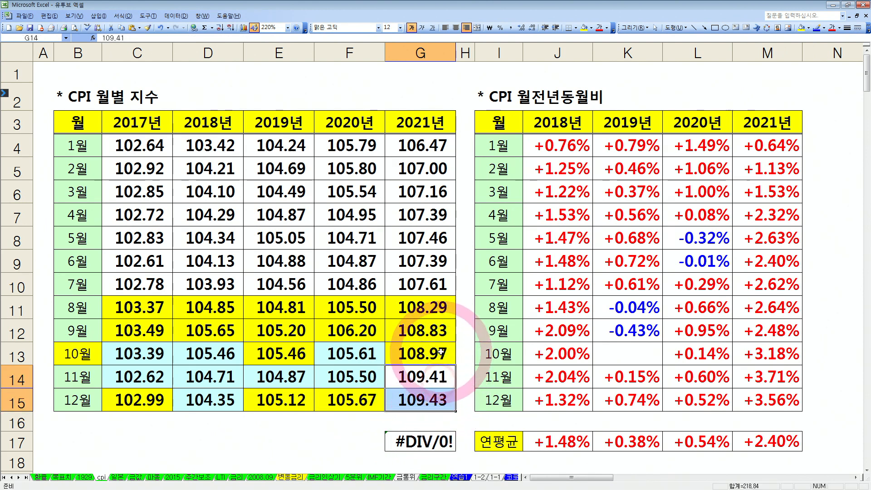
pyautogui.moveTo(440, 359); pyautogui.dragTo(438, 401)
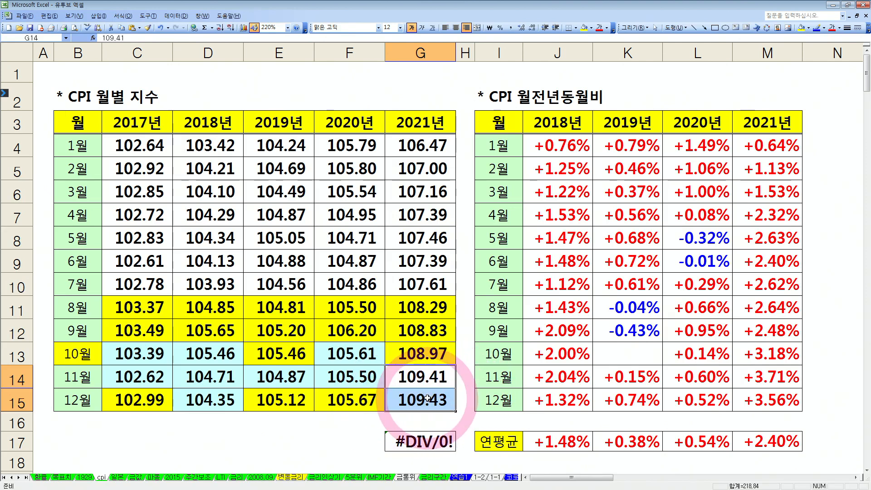
pyautogui.click(359, 400)
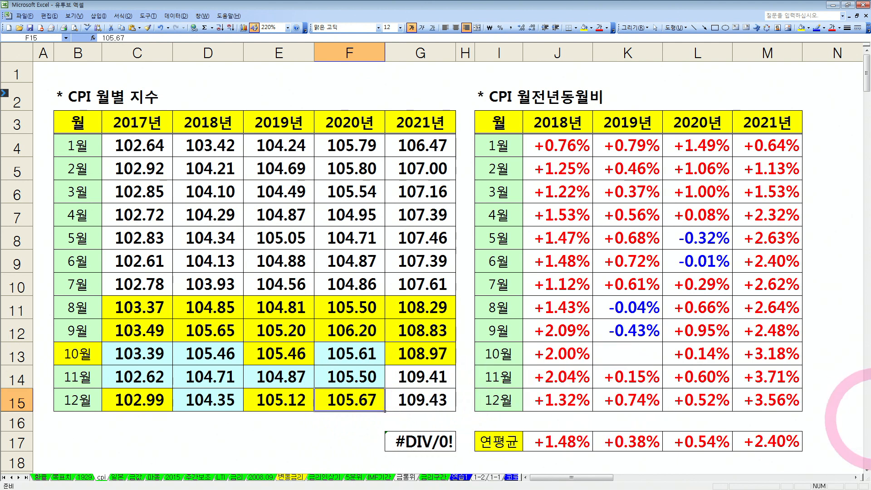
pyautogui.click(792, 397)
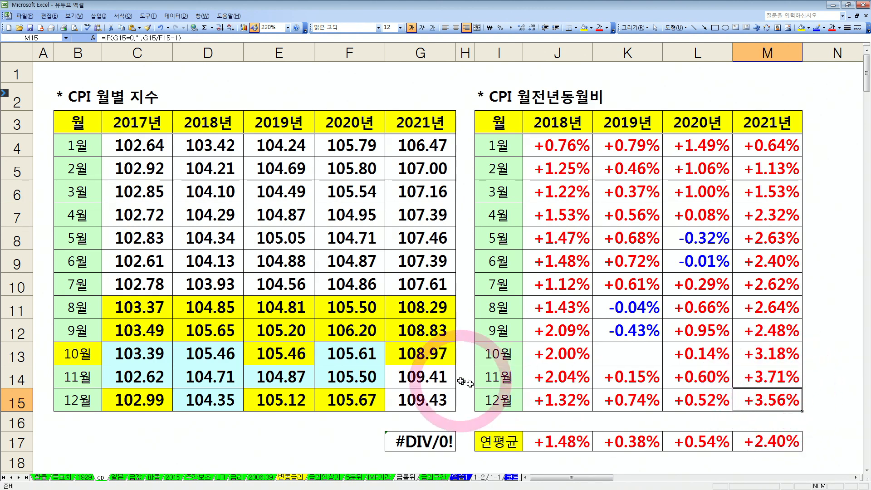
pyautogui.moveTo(429, 377); pyautogui.dragTo(426, 396)
pyautogui.click(426, 396)
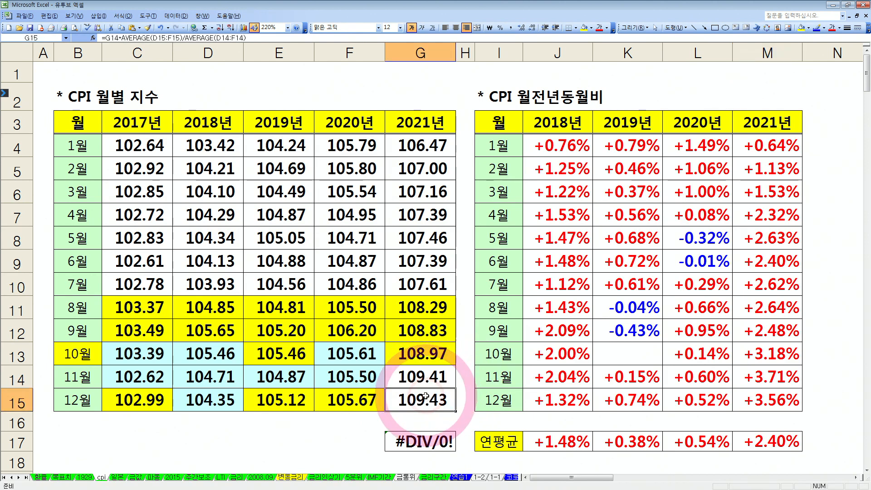
pyautogui.click(351, 398)
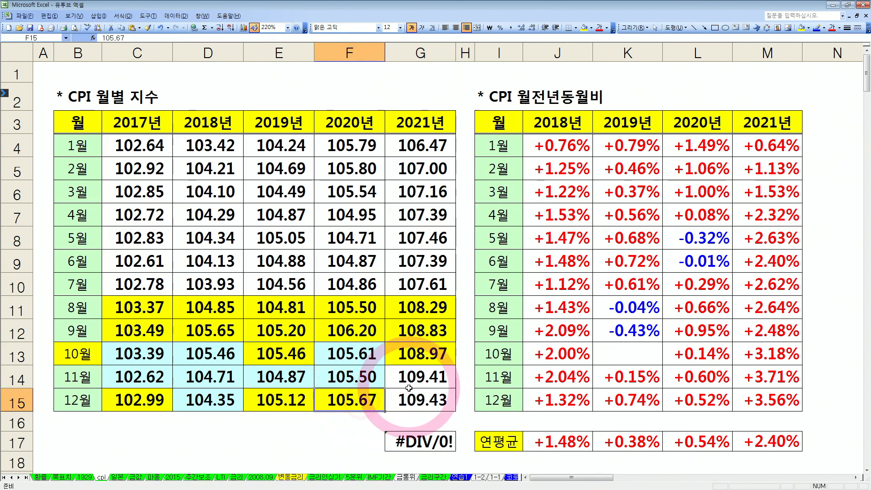
pyautogui.click(782, 402)
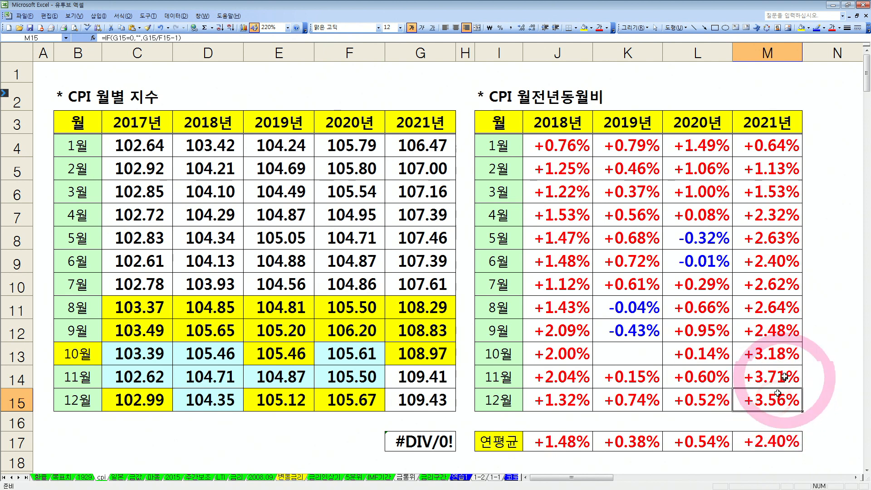
pyautogui.click(772, 441)
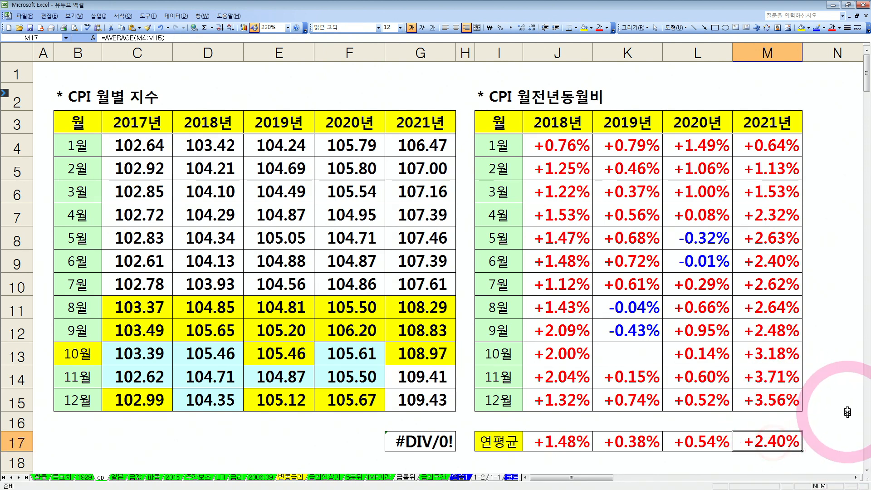
# Clear the December and November 2021 index values from cells G15 and G14
pyautogui.press('Up')
pyautogui.press('Up')
pyautogui.press('Left')
pyautogui.press('Left')
pyautogui.press('Left')
pyautogui.press('Left')
pyautogui.press('Left')
pyautogui.press('Left')
pyautogui.press('Delete')
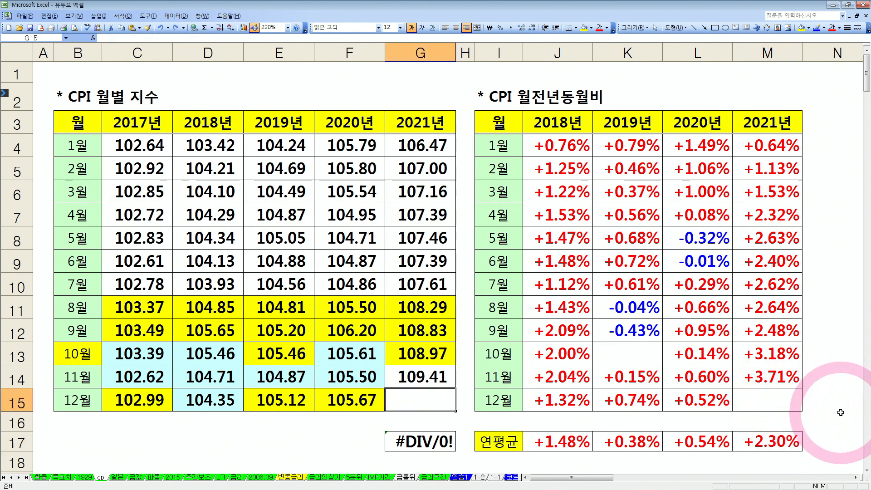
pyautogui.press('Up')
pyautogui.press('Delete')
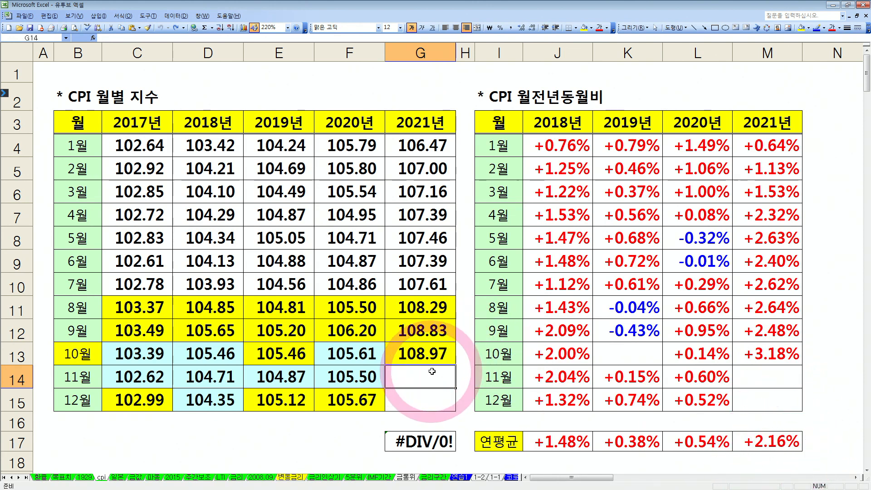
# Restore 109.41 in cell G14 and the formula =G14*AVERAGE(D15:F15)/AVERAGE(D14:F14) in cell G15
pyautogui.write('109.41')
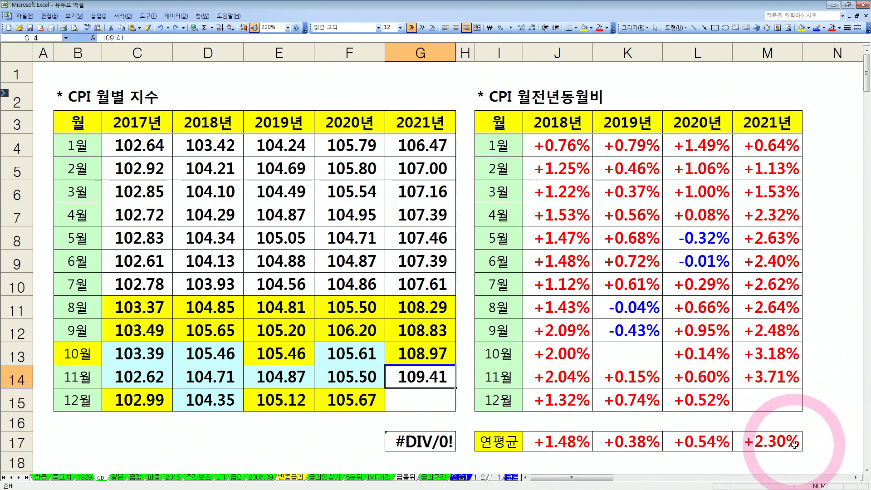
pyautogui.click(405, 397)
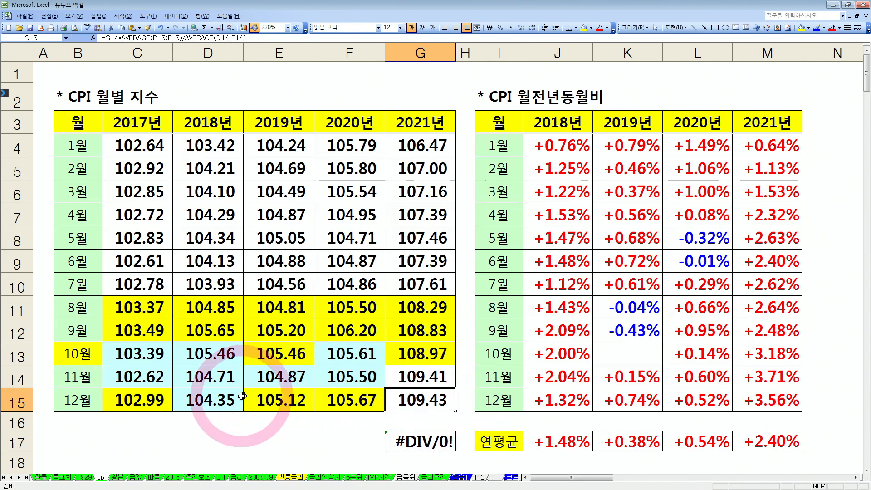
# Review the 2018 to 2020 December and November indices behind the estimate, plus the 2021 December rate and annual average
pyautogui.moveTo(233, 399); pyautogui.dragTo(349, 403)
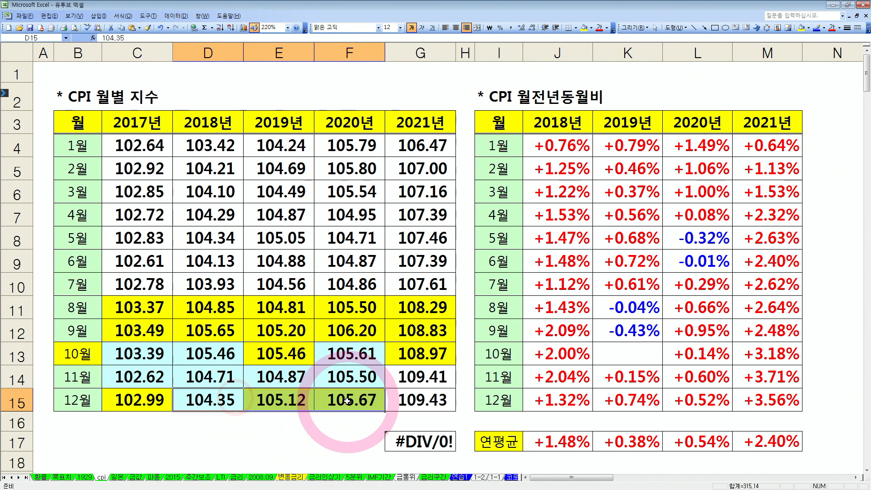
pyautogui.moveTo(208, 381); pyautogui.dragTo(346, 382)
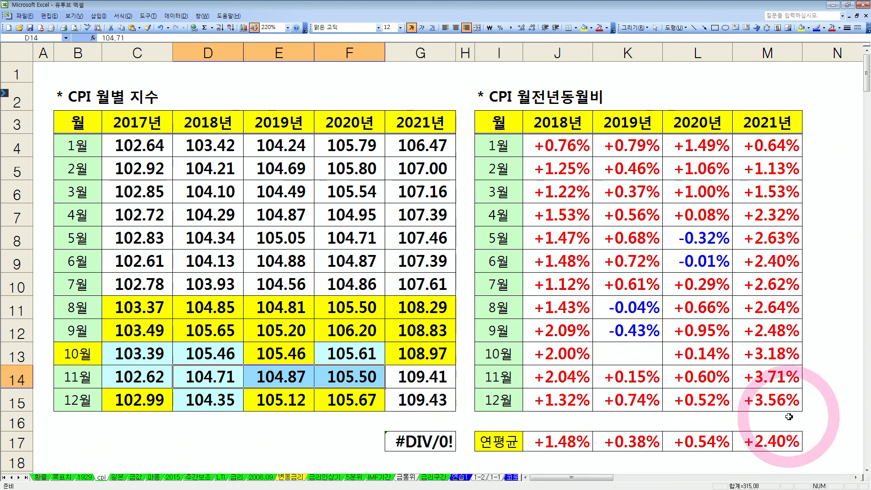
pyautogui.click(753, 402)
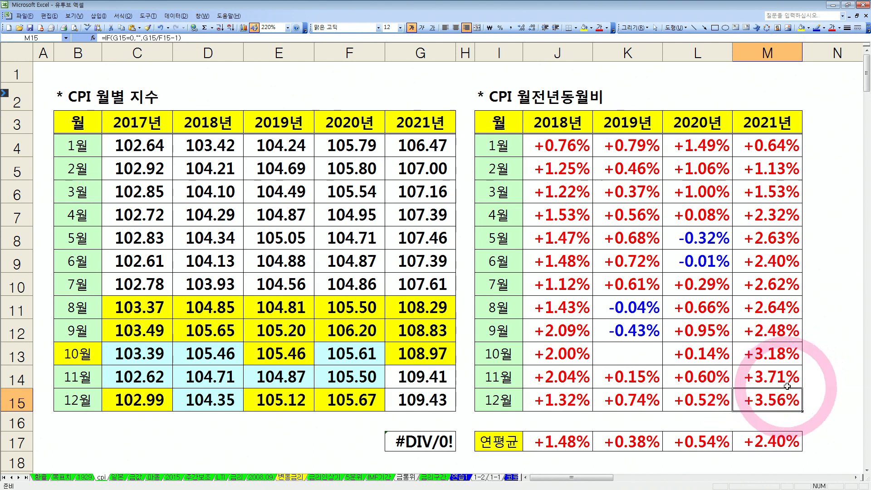
pyautogui.click(792, 439)
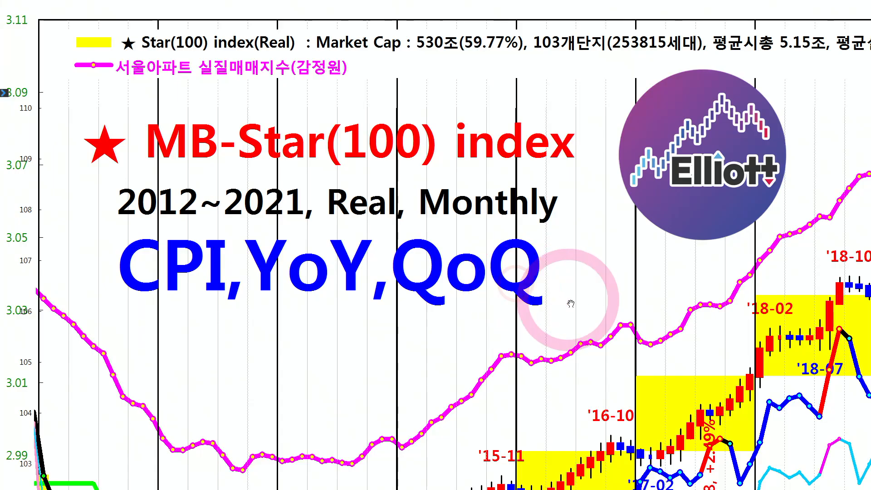
# On the enlarged CPI chart, highlight the +2.30% label, the November 2021 peak and the 2021 yearly average line in pink
pyautogui.moveTo(570, 304); pyautogui.dragTo(252, 157)
pyautogui.moveTo(544, 305); pyautogui.dragTo(287, 181)
pyautogui.moveTo(475, 270); pyautogui.dragTo(460, 230)
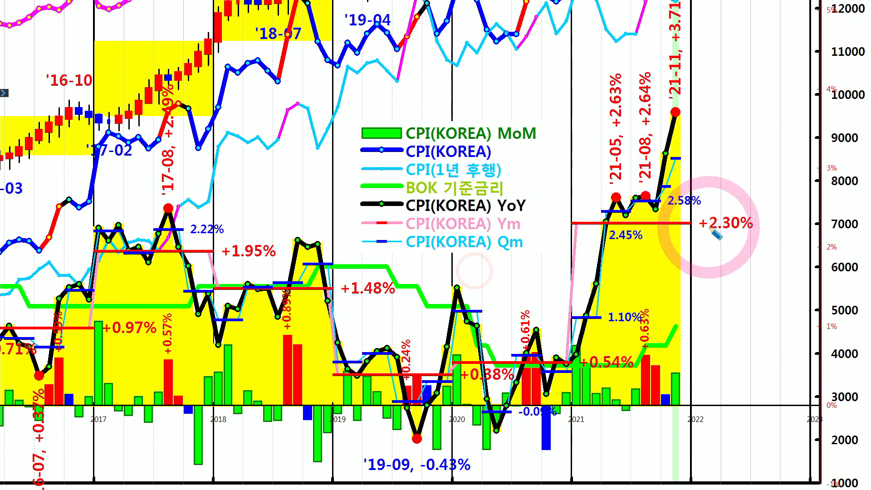
pyautogui.moveTo(712, 224); pyautogui.dragTo(746, 241)
pyautogui.moveTo(684, 105); pyautogui.dragTo(663, 109)
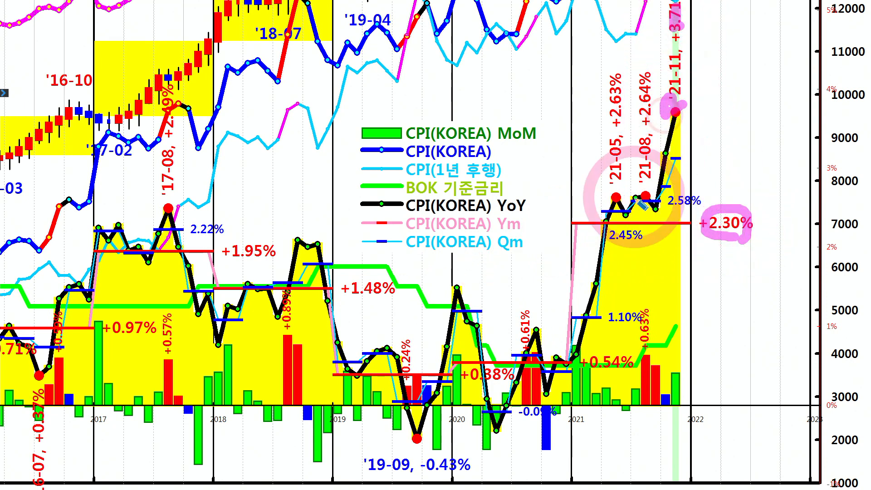
pyautogui.moveTo(563, 220); pyautogui.dragTo(679, 223)
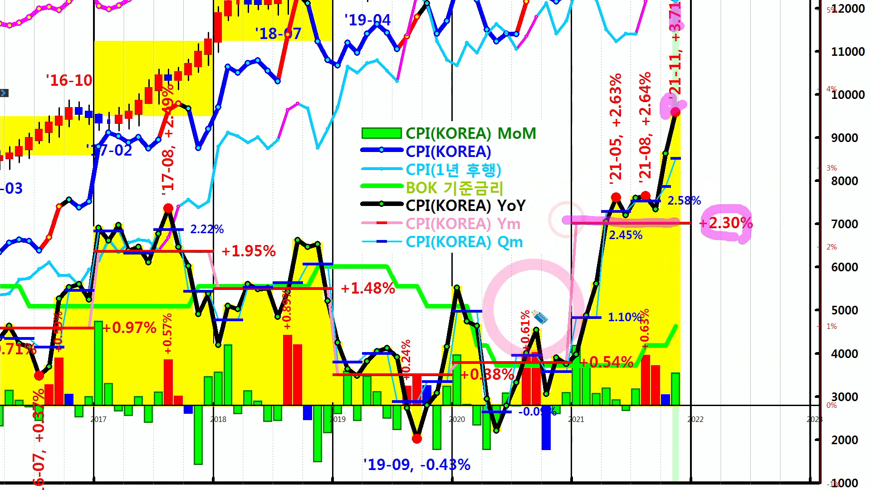
# Highlight the 2020 and 2019 yearly average lines, the start of 2021 and the 1.10% quarterly average line
pyautogui.moveTo(442, 356); pyautogui.dragTo(543, 361)
pyautogui.moveTo(338, 377); pyautogui.dragTo(410, 380)
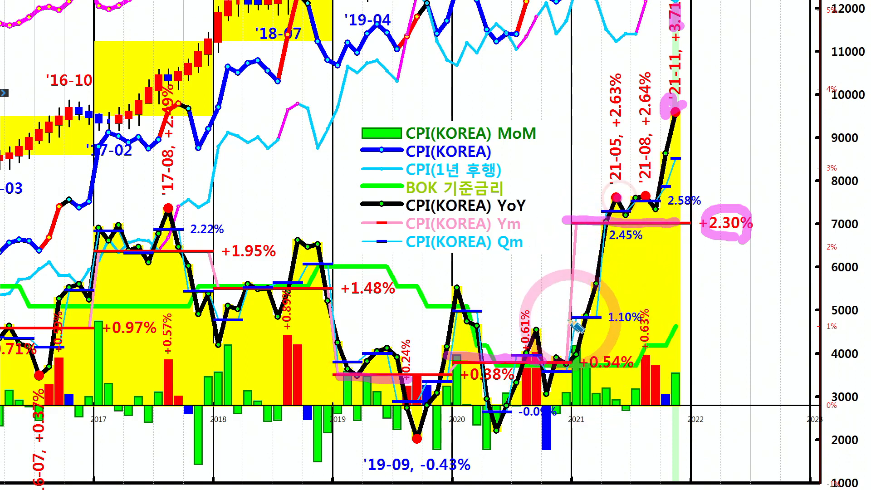
pyautogui.moveTo(570, 361); pyautogui.dragTo(582, 361)
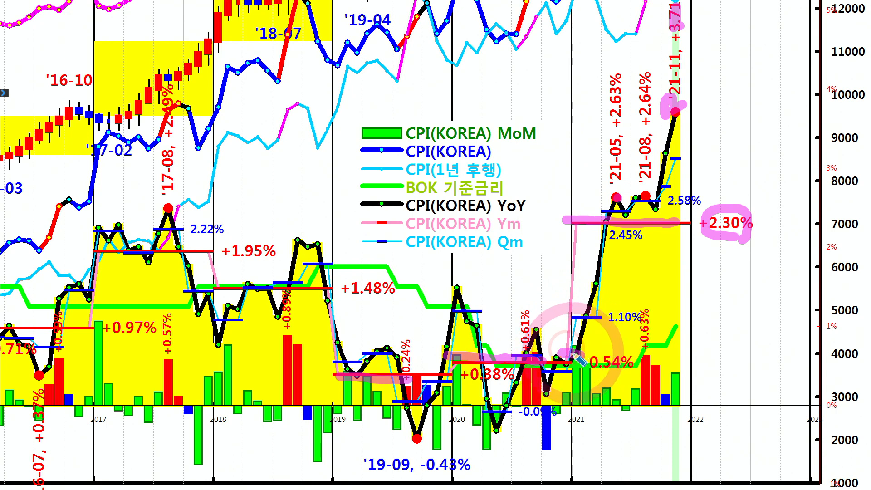
pyautogui.moveTo(563, 317); pyautogui.dragTo(603, 318)
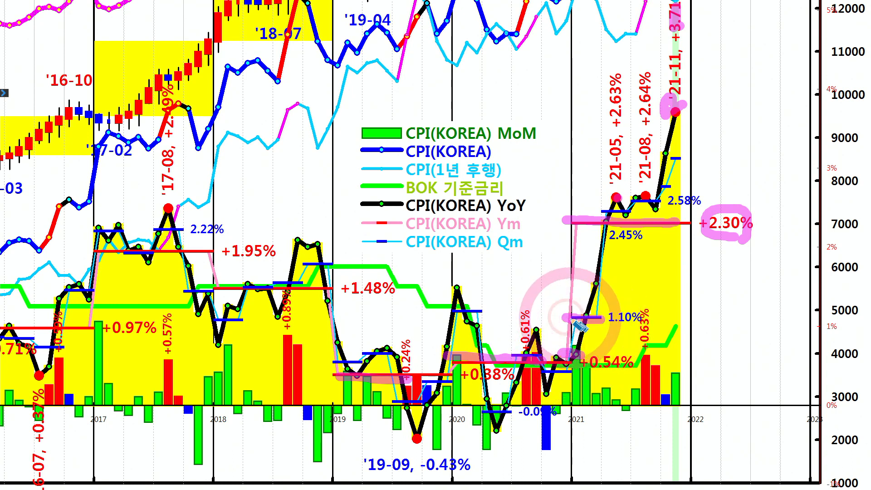
# Trace the 2021 year-on-year curve up to the November peak and retrace the 2021 average line on the chart
pyautogui.moveTo(603, 224)
pyautogui.mouseDown()
pyautogui.moveTo(620, 201)
pyautogui.moveTo(655, 208)
pyautogui.moveTo(640, 200)
pyautogui.moveTo(656, 208)
pyautogui.moveTo(675, 165)
pyautogui.moveTo(678, 119)
pyautogui.moveTo(654, 196)
pyautogui.moveTo(677, 121)
pyautogui.mouseUp()
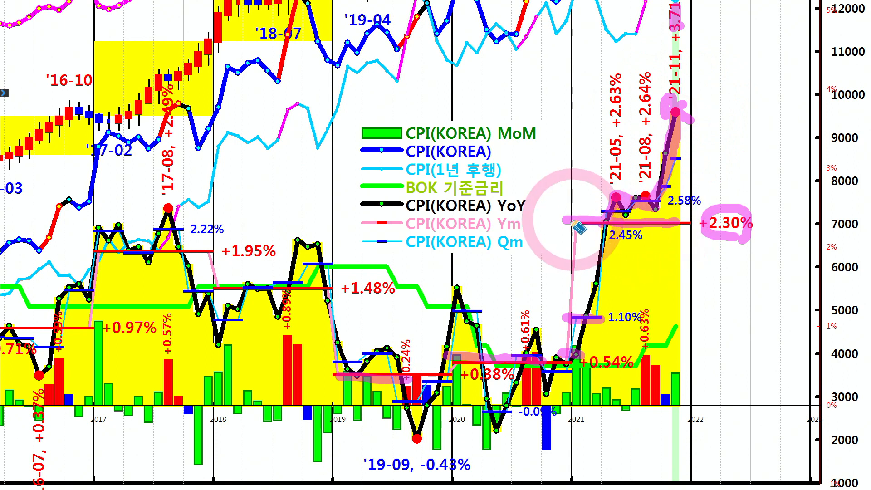
pyautogui.moveTo(573, 212); pyautogui.dragTo(682, 222)
pyautogui.rightClick(670, 223)
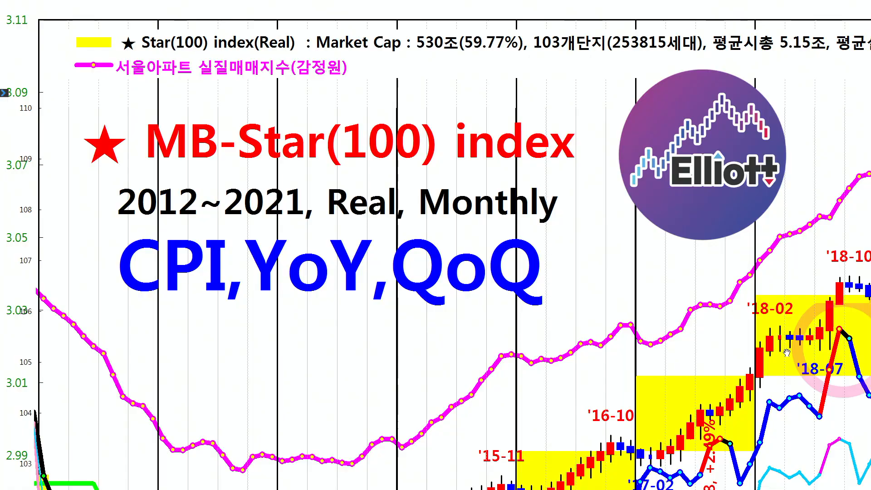
# On the full 2012–2021 chart, mark the November 2021 peak and 2021 average, and draw an arrow back to before 2012
pyautogui.click(633, 329)
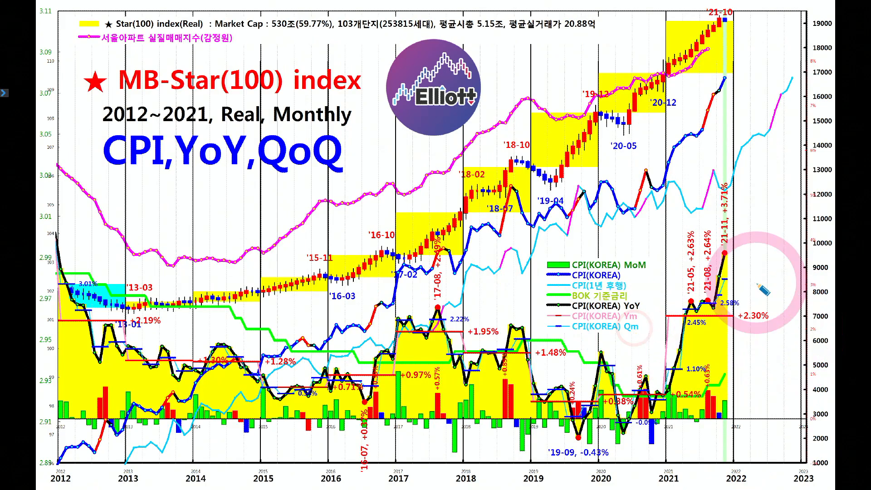
pyautogui.moveTo(736, 259)
pyautogui.mouseDown()
pyautogui.moveTo(726, 255)
pyautogui.moveTo(736, 257)
pyautogui.mouseUp()
pyautogui.moveTo(666, 314)
pyautogui.mouseDown()
pyautogui.moveTo(728, 318)
pyautogui.moveTo(671, 320)
pyautogui.moveTo(698, 317)
pyautogui.moveTo(400, 223)
pyautogui.moveTo(37, 225)
pyautogui.moveTo(46, 205)
pyautogui.mouseUp()
pyautogui.moveTo(7, 236); pyautogui.dragTo(63, 250)
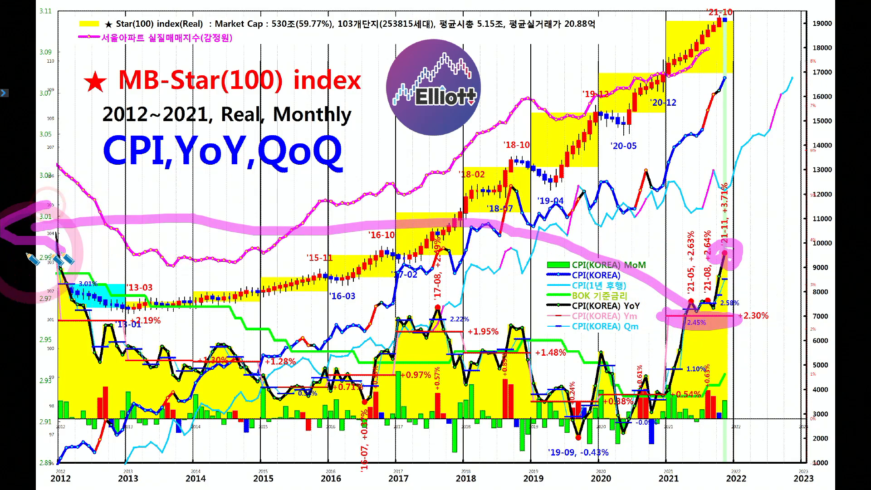
pyautogui.click(429, 427)
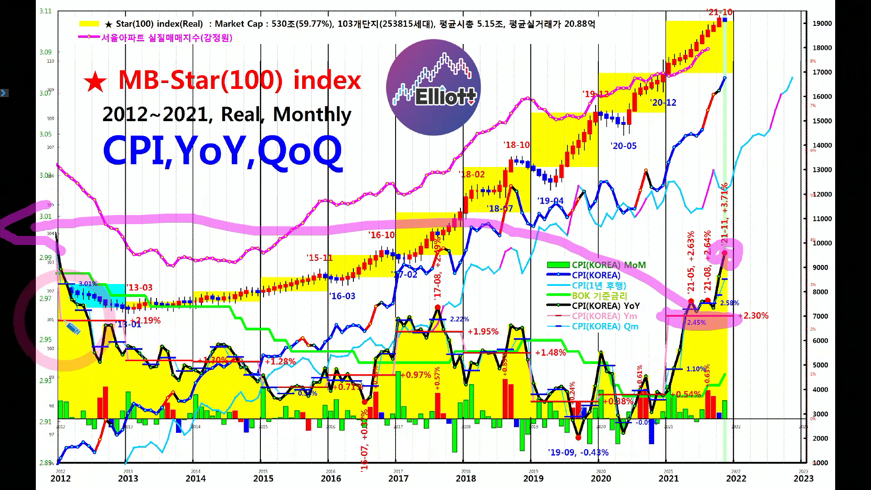
# Highlight the yearly average inflation lines from 2012 through 2018 on the full chart
pyautogui.moveTo(64, 320)
pyautogui.mouseDown()
pyautogui.moveTo(141, 318)
pyautogui.moveTo(75, 313)
pyautogui.mouseUp()
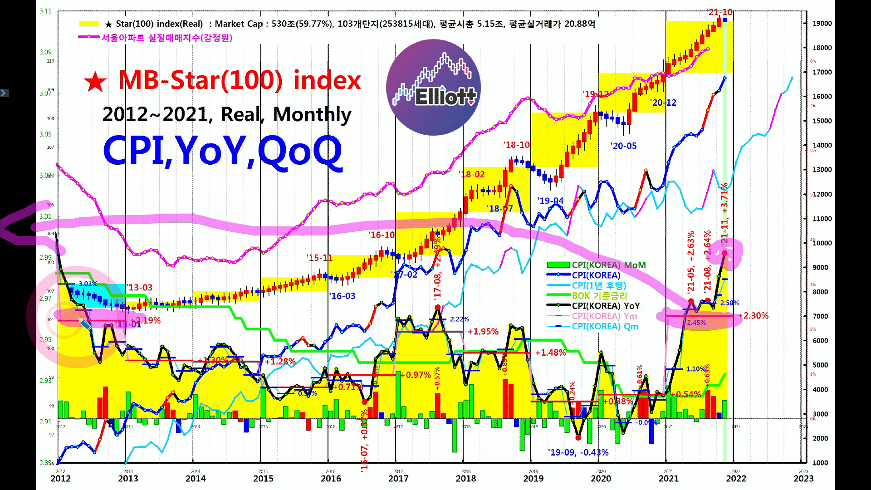
pyautogui.moveTo(131, 358)
pyautogui.mouseDown()
pyautogui.moveTo(269, 361)
pyautogui.moveTo(348, 392)
pyautogui.moveTo(393, 376)
pyautogui.mouseUp()
pyautogui.moveTo(391, 332); pyautogui.dragTo(527, 357)
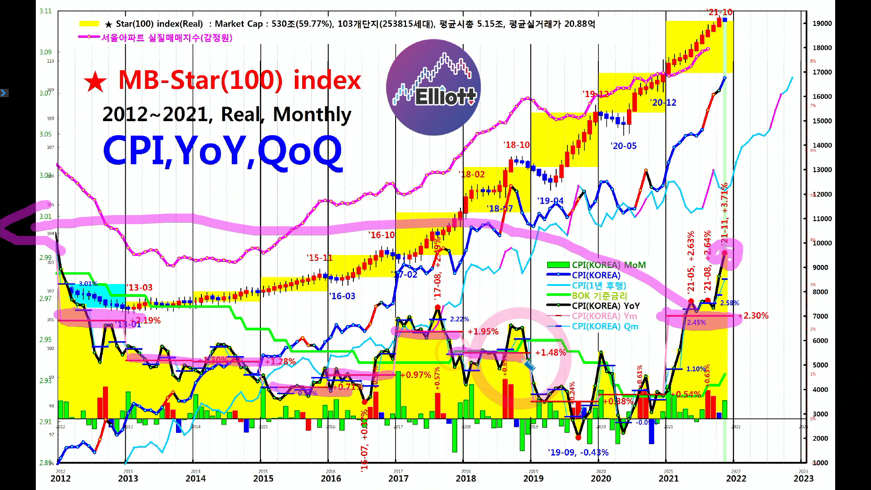